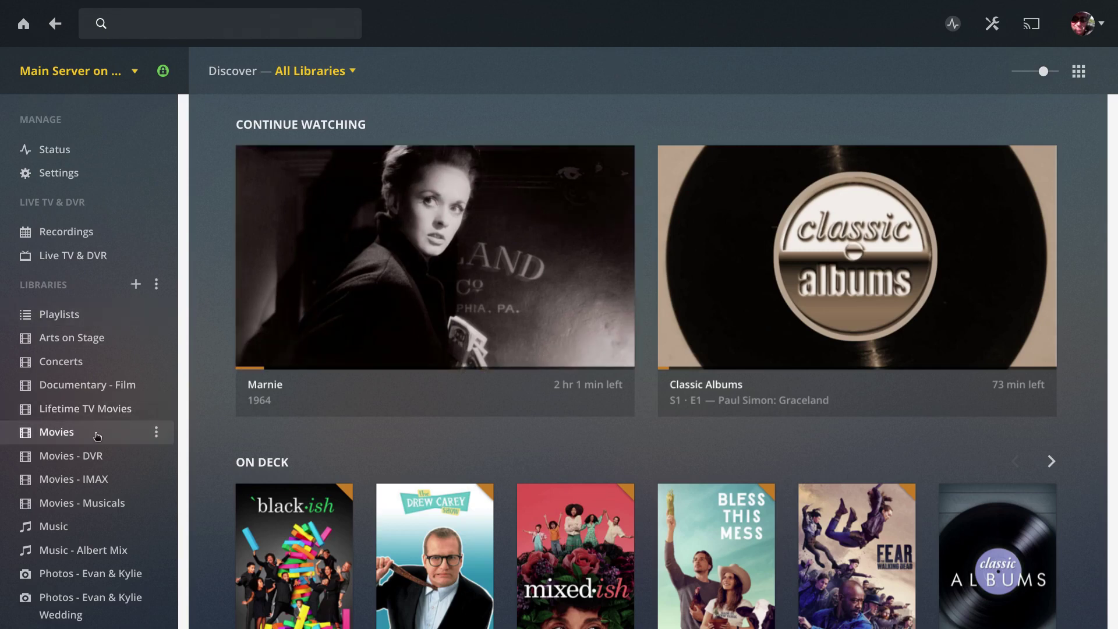
left_click(156, 431)
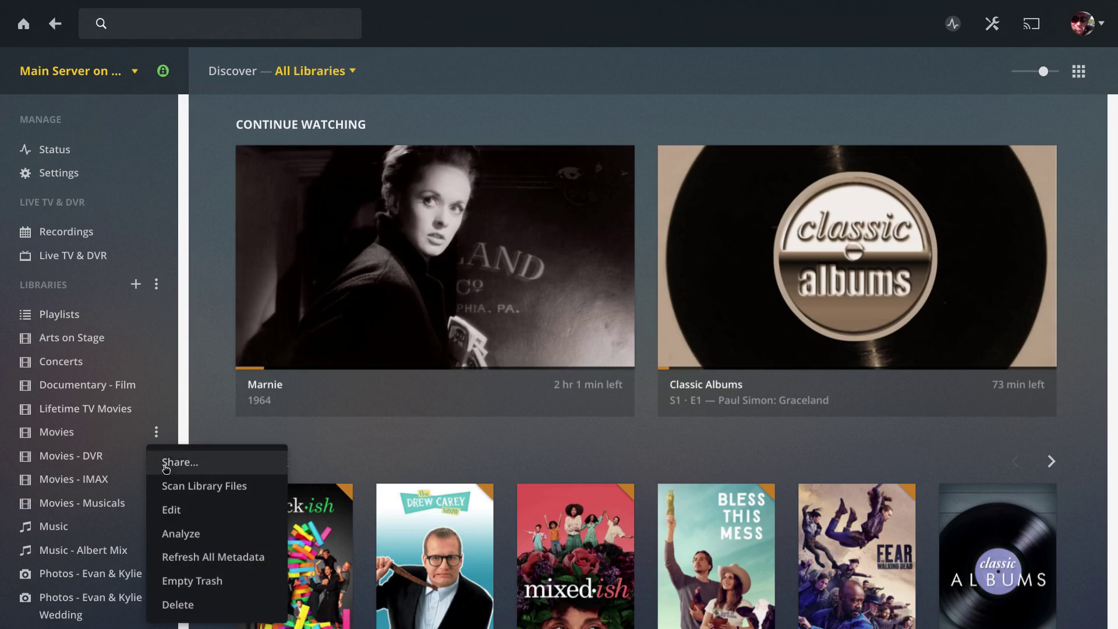
left_click(306, 455)
- Check the file path in the info of the recently added movie Sunset 1988 - HD and close its details without saving
scroll(309, 435, "down", 8)
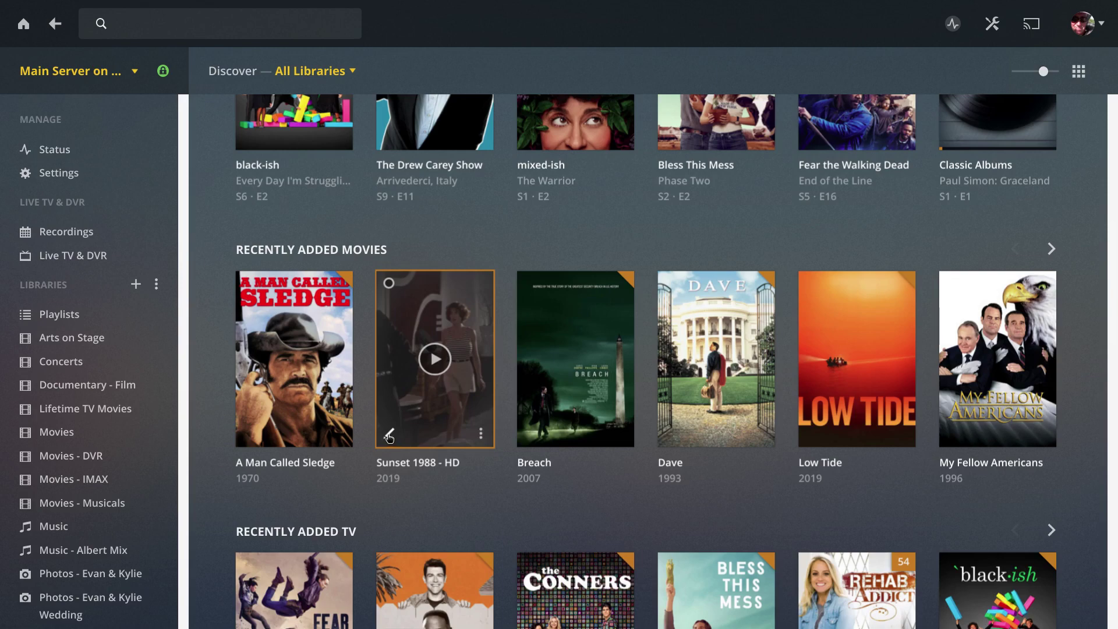
left_click(388, 434)
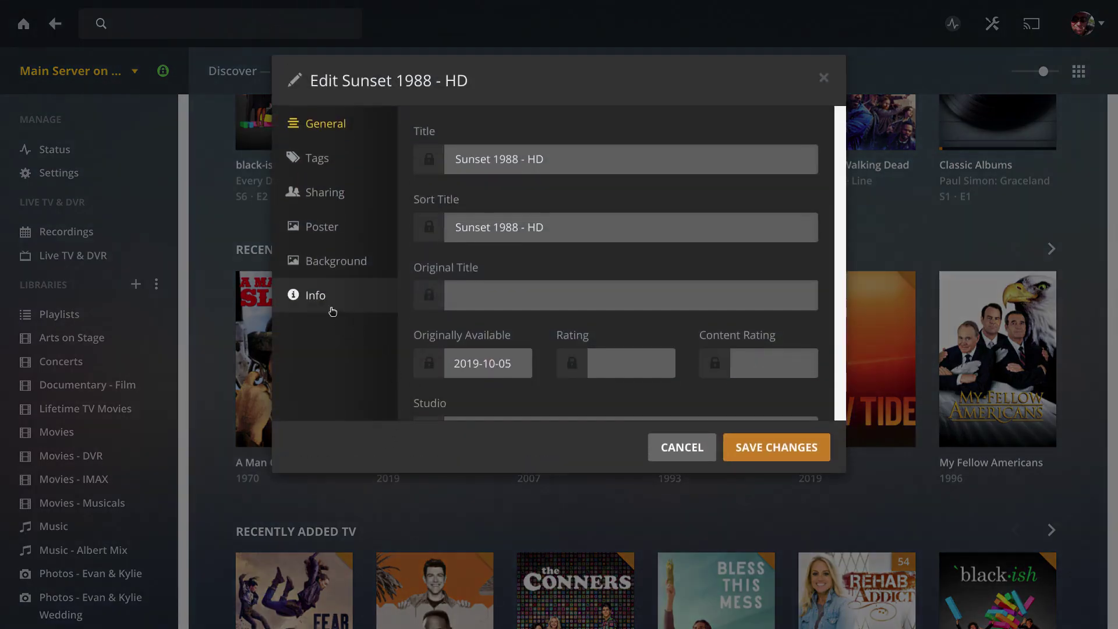
left_click(318, 297)
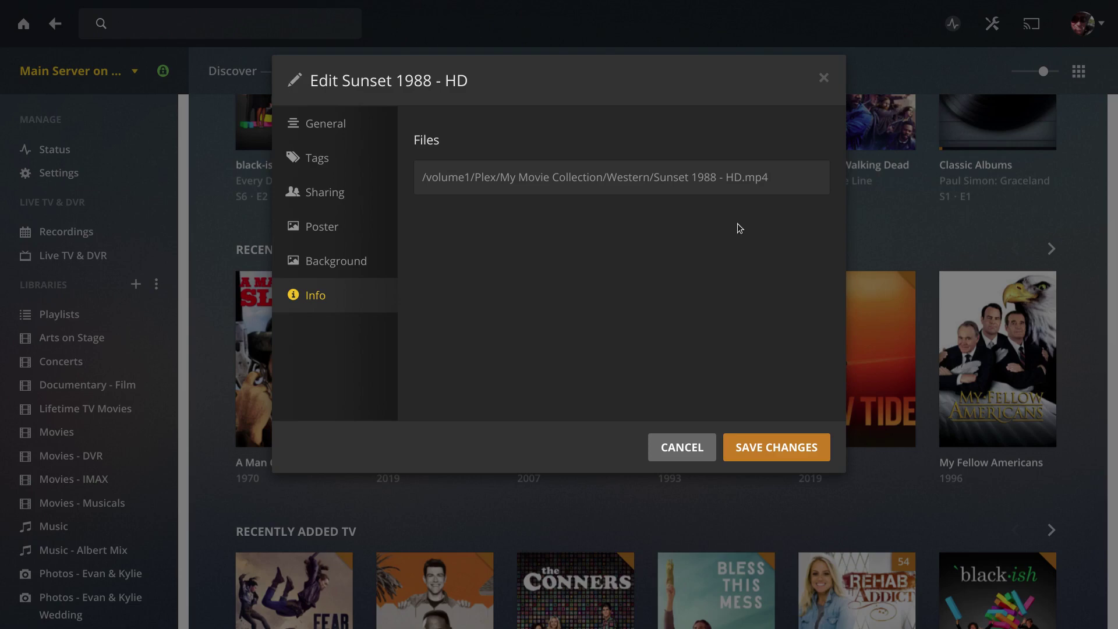
left_click(682, 447)
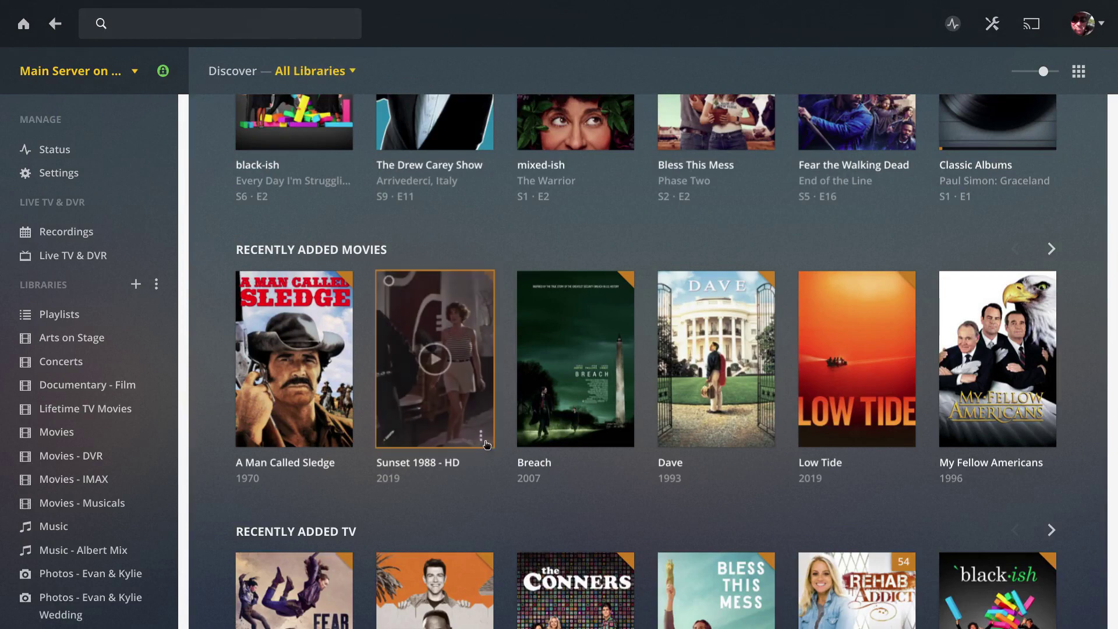
- Look up possible matches for Sunset 1988 - HD and review the list of suggested titles
left_click(480, 434)
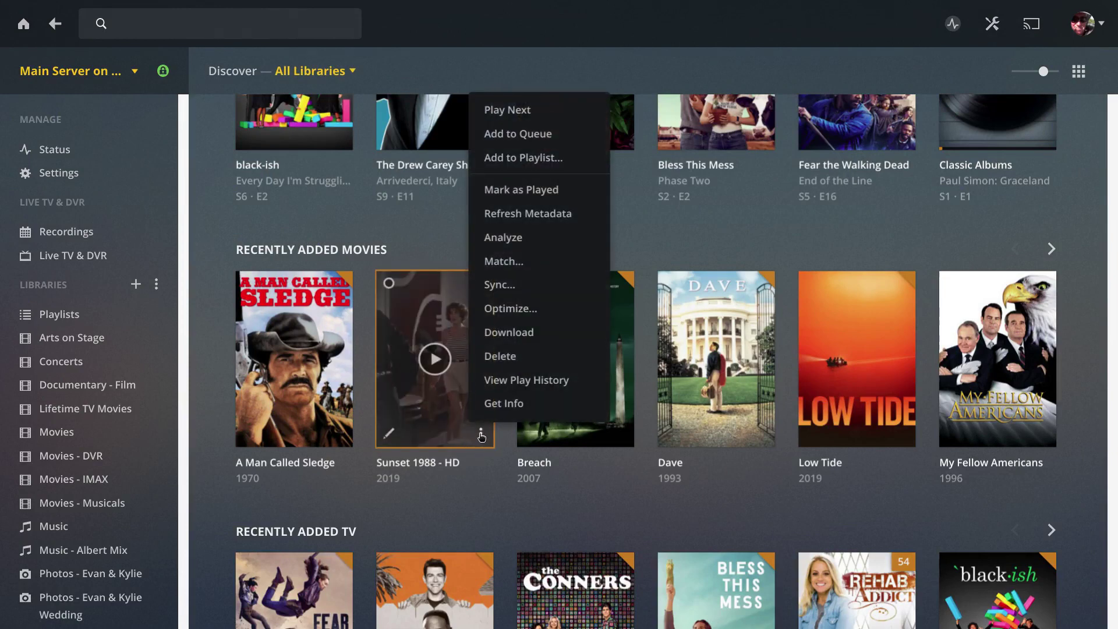
left_click(550, 262)
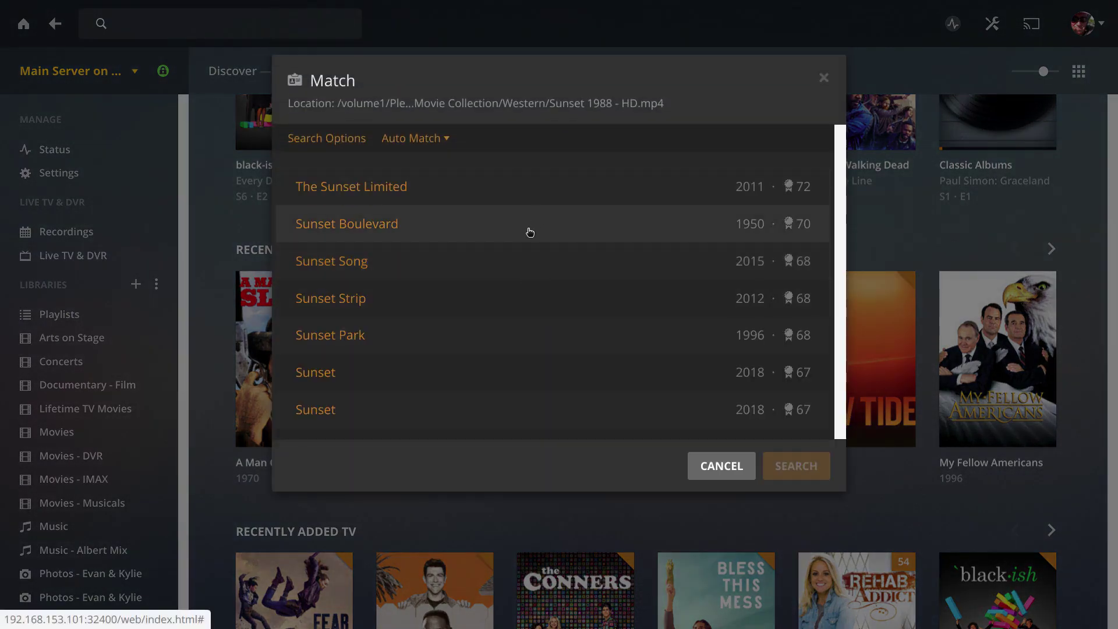
scroll(573, 322, "down", 6)
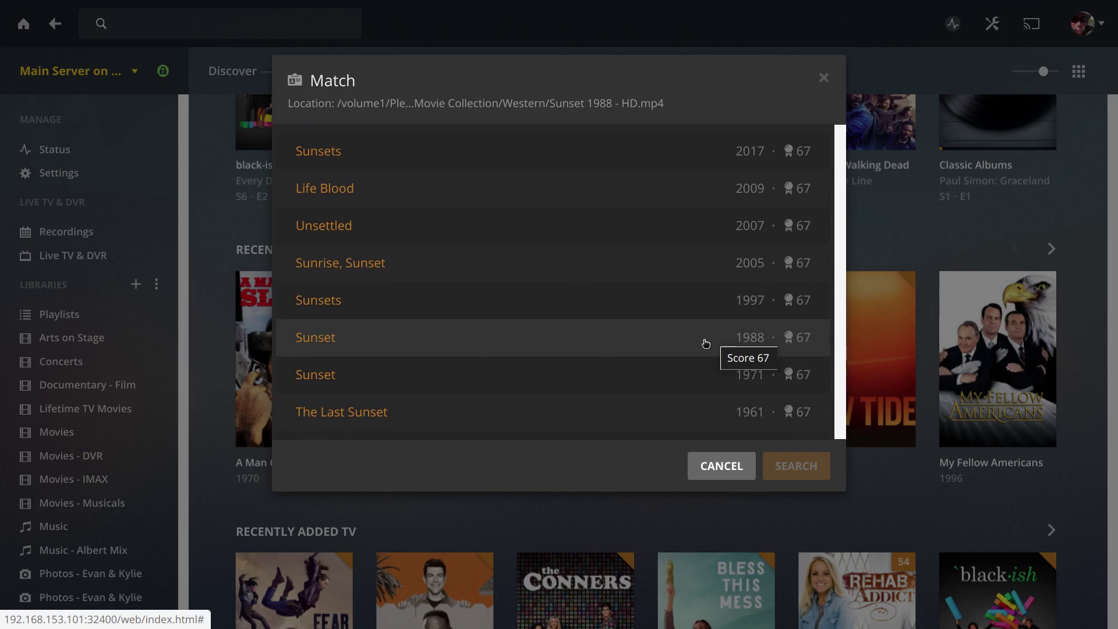
scroll(591, 324, "up", 7)
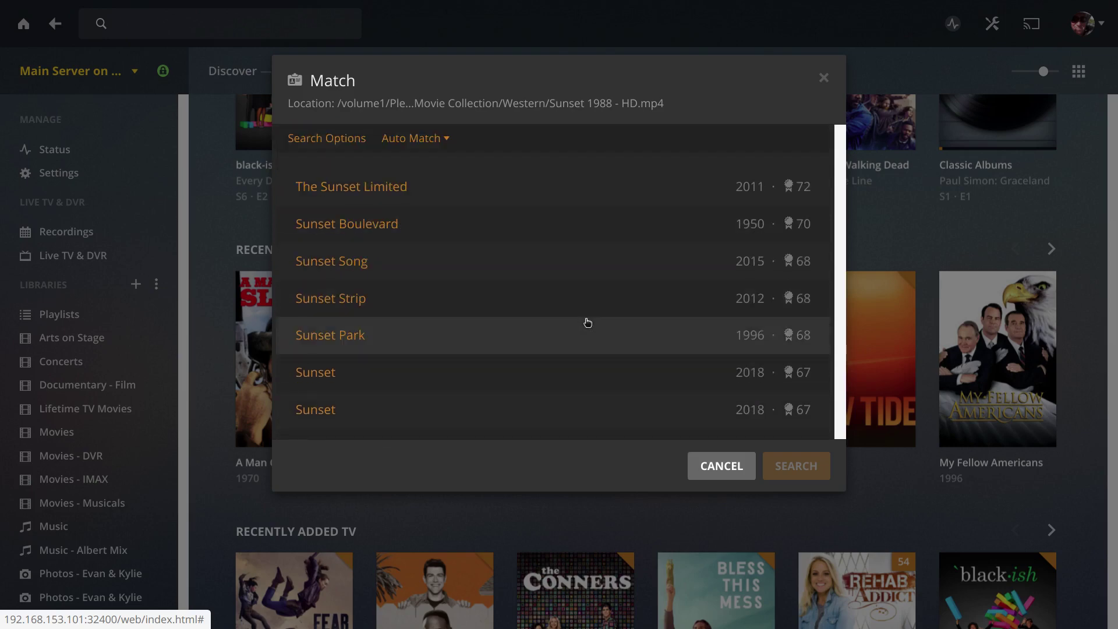
- Set the match search options to the title Sunset and the year 1988
left_click(333, 140)
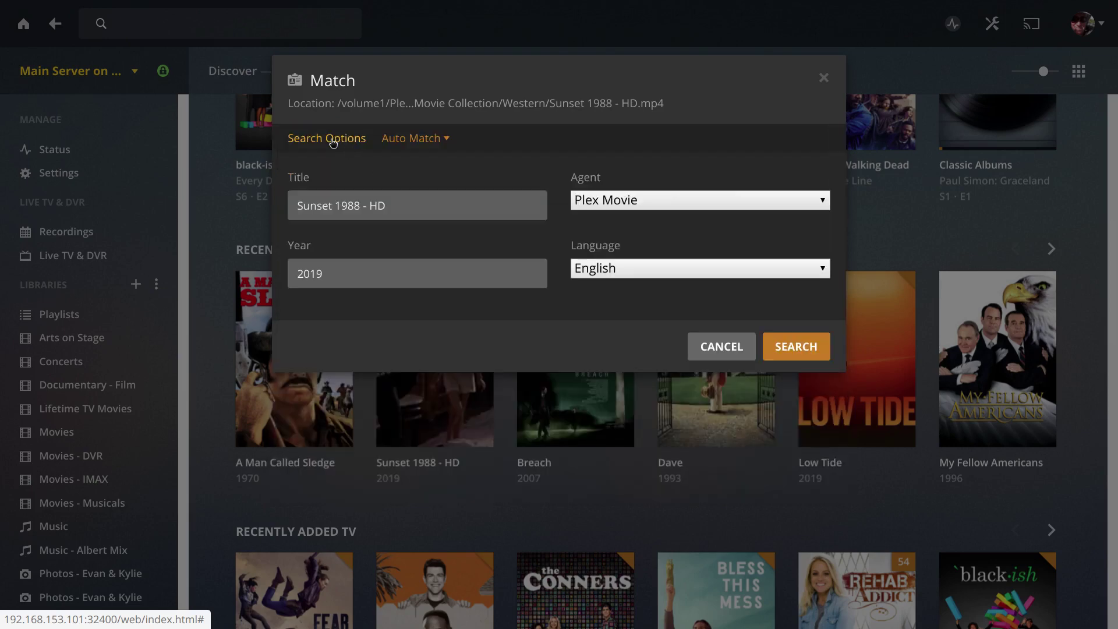
left_click_drag(389, 207, 333, 212)
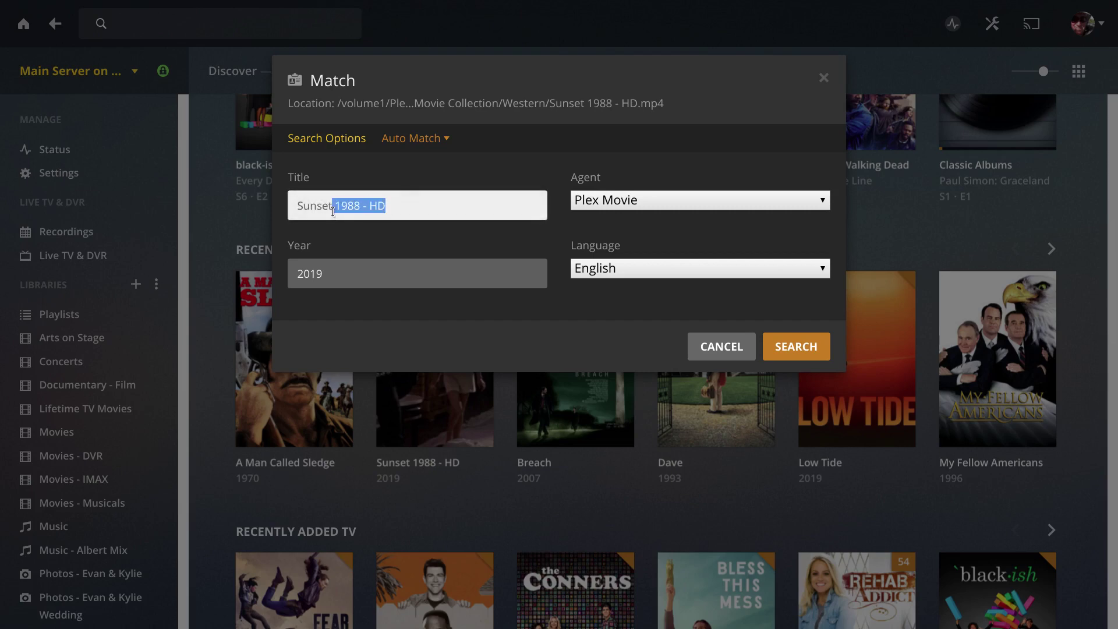
key("BackSpace")
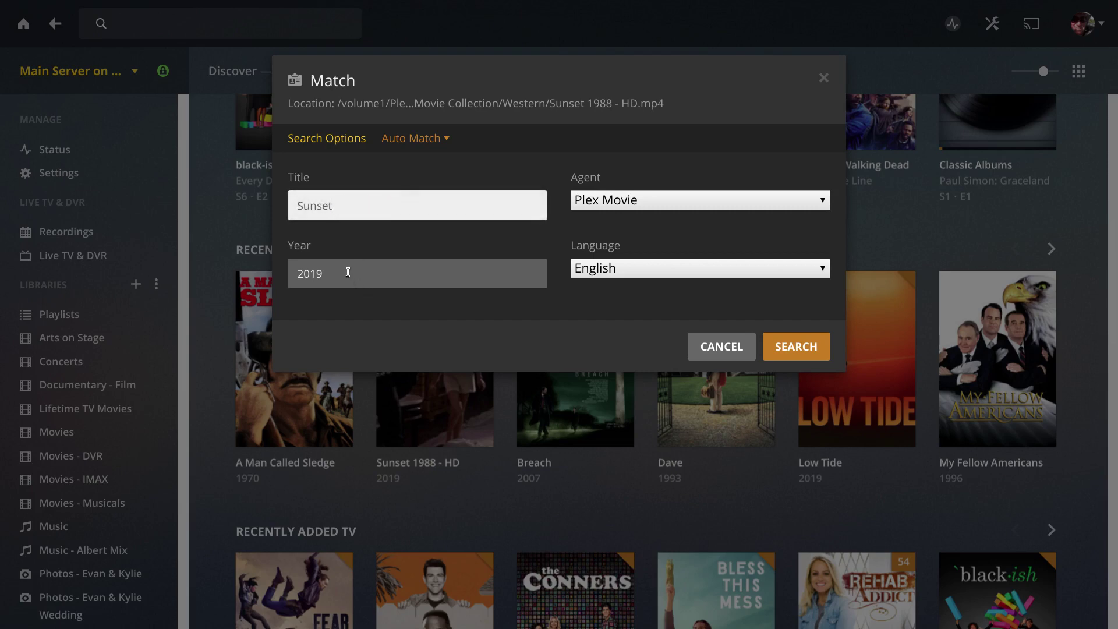
left_click_drag(347, 271, 276, 274)
type("1")
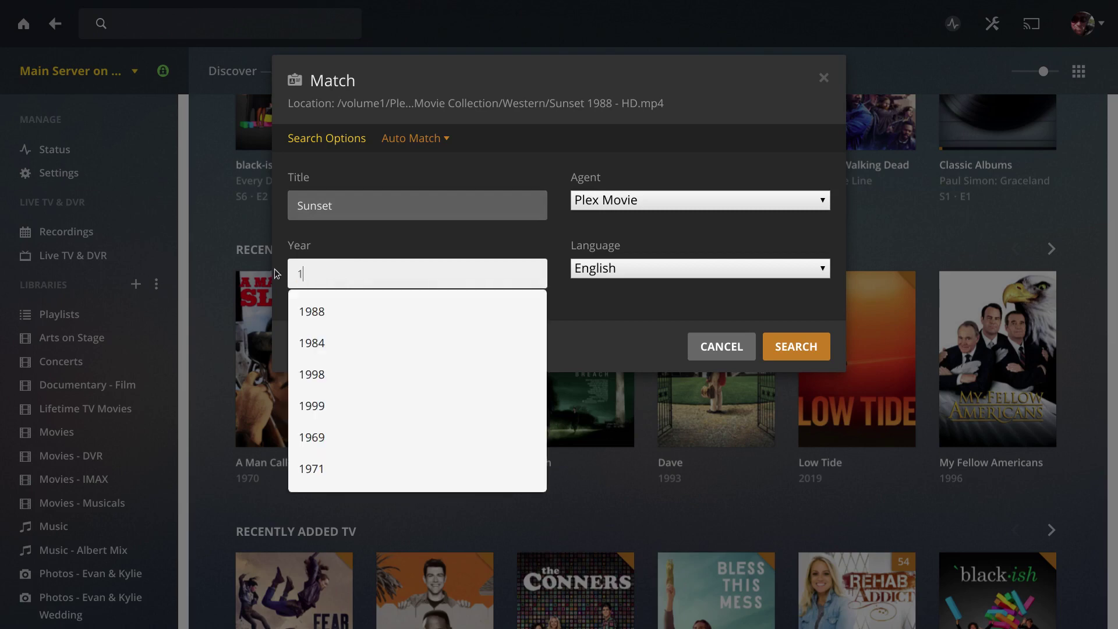
type("988")
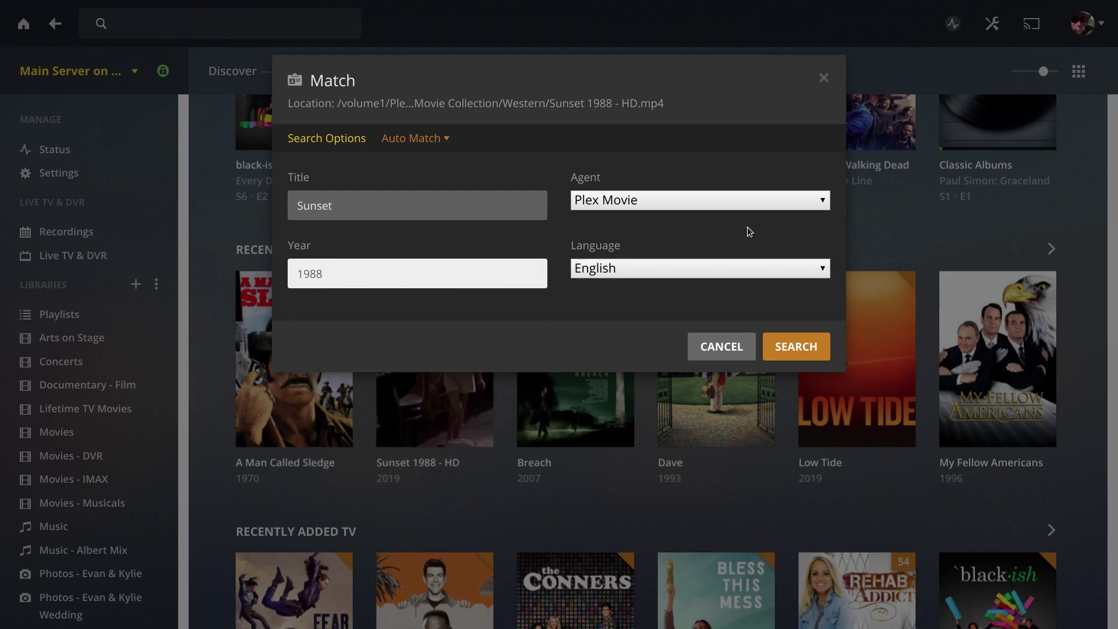
- Search for matches with The Movie Database as the agent and apply the 1988 film Sunset to the movie
left_click(822, 202)
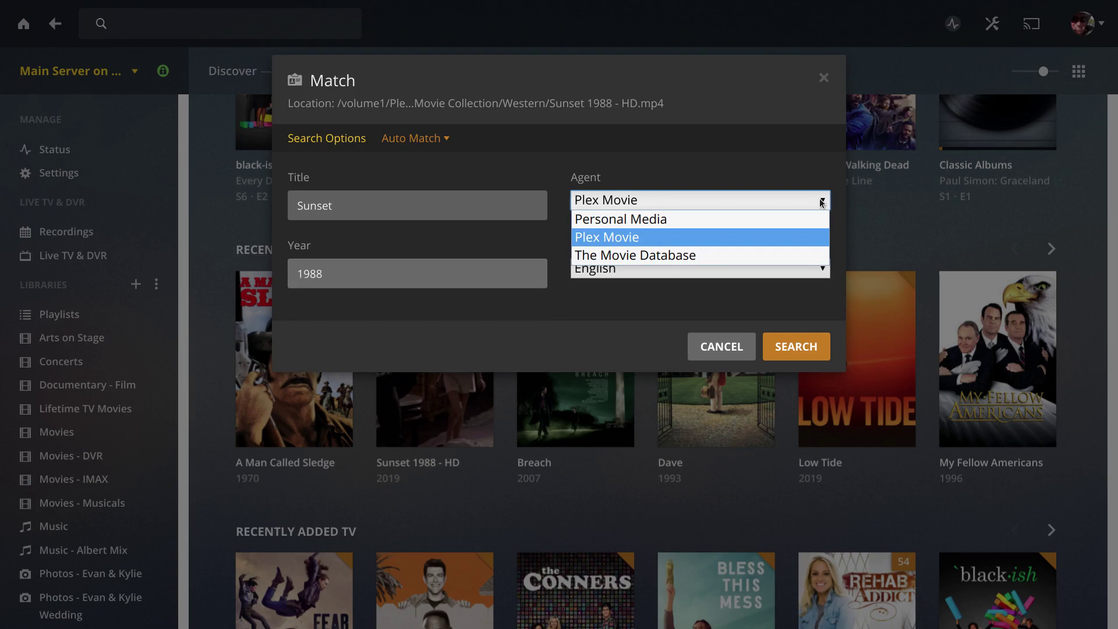
left_click(705, 256)
left_click(808, 202)
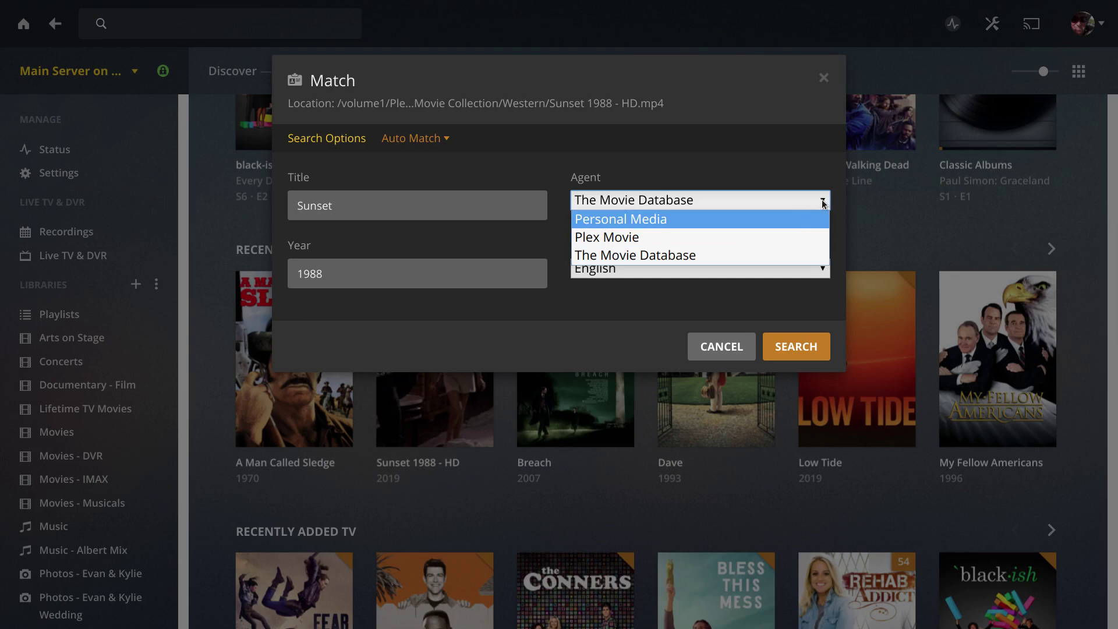
left_click(702, 255)
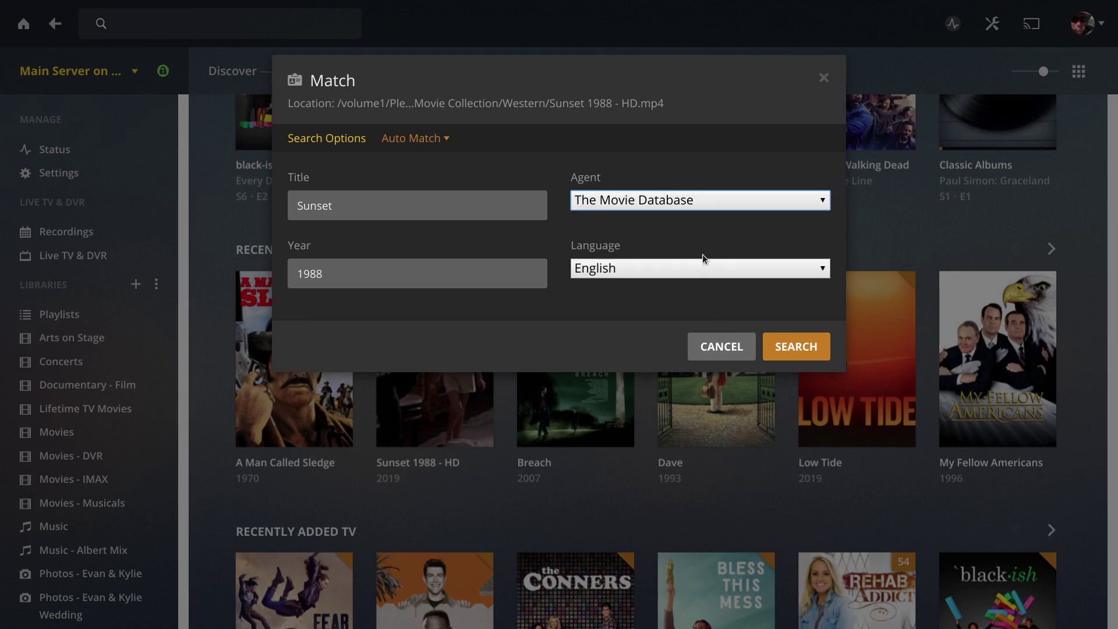
left_click(781, 345)
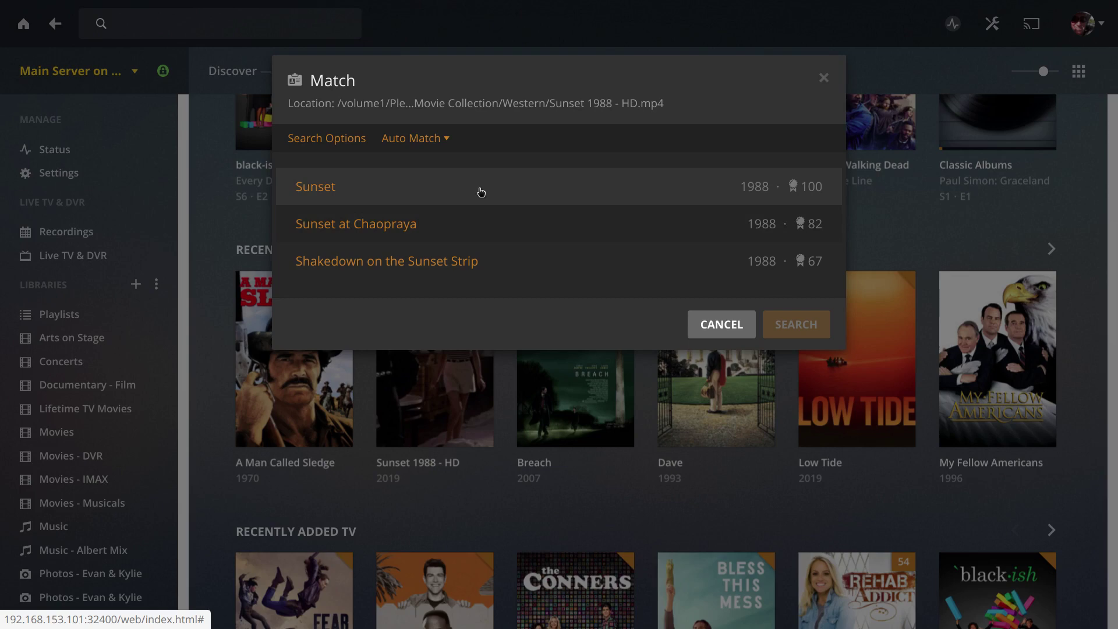
left_click(352, 190)
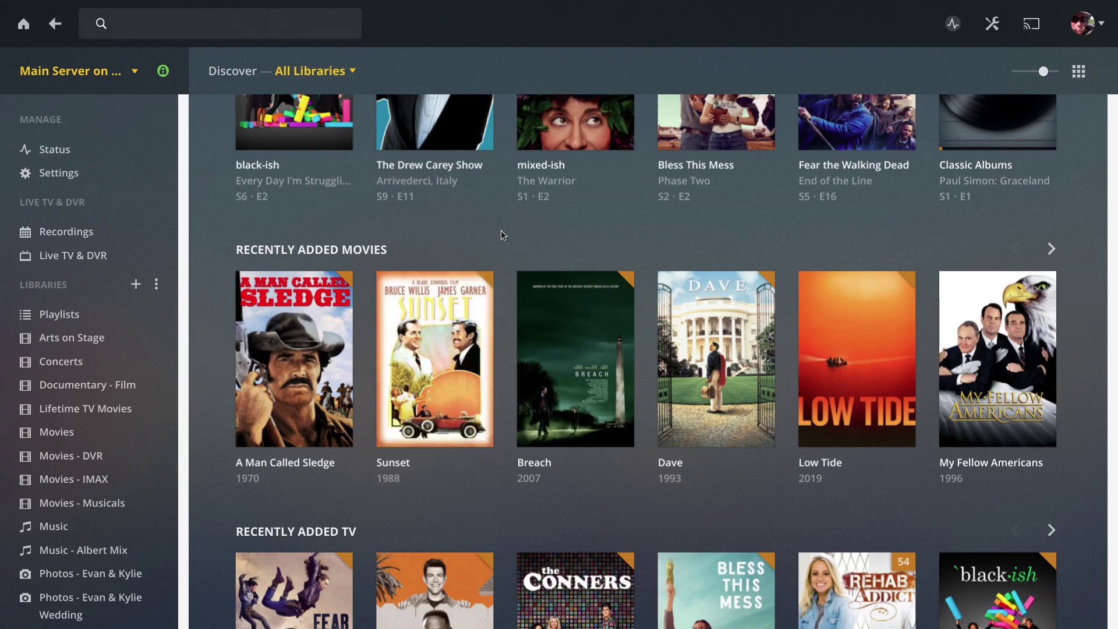
- Review the general details of the matched movie Sunset, from its title and release date down to its summary
mouse_move(434, 349)
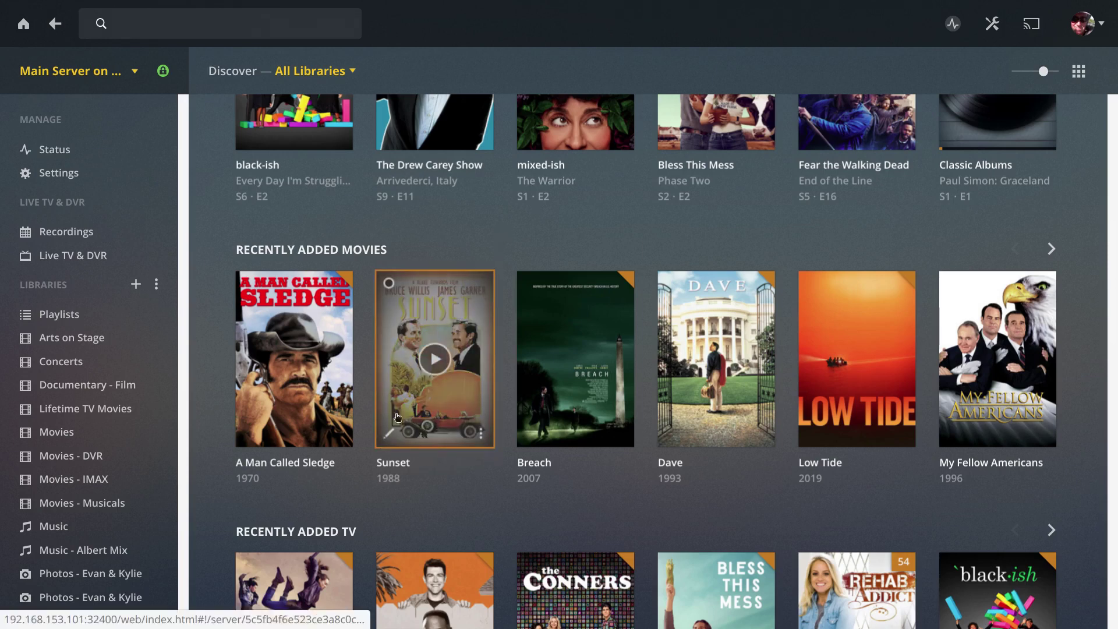
left_click(388, 435)
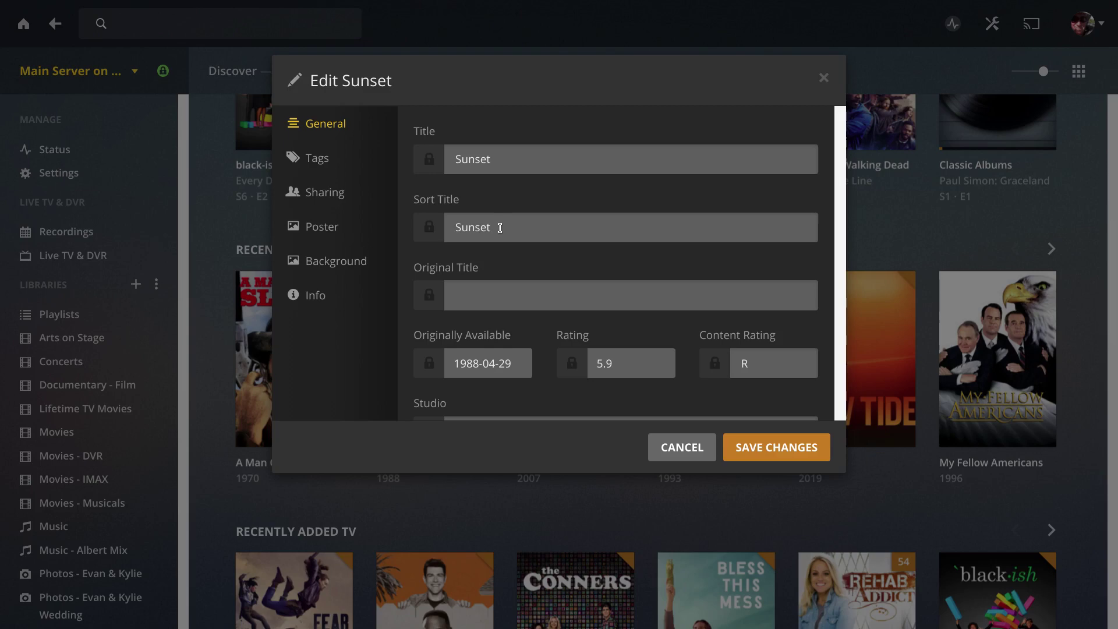
scroll(498, 256, "down", 2)
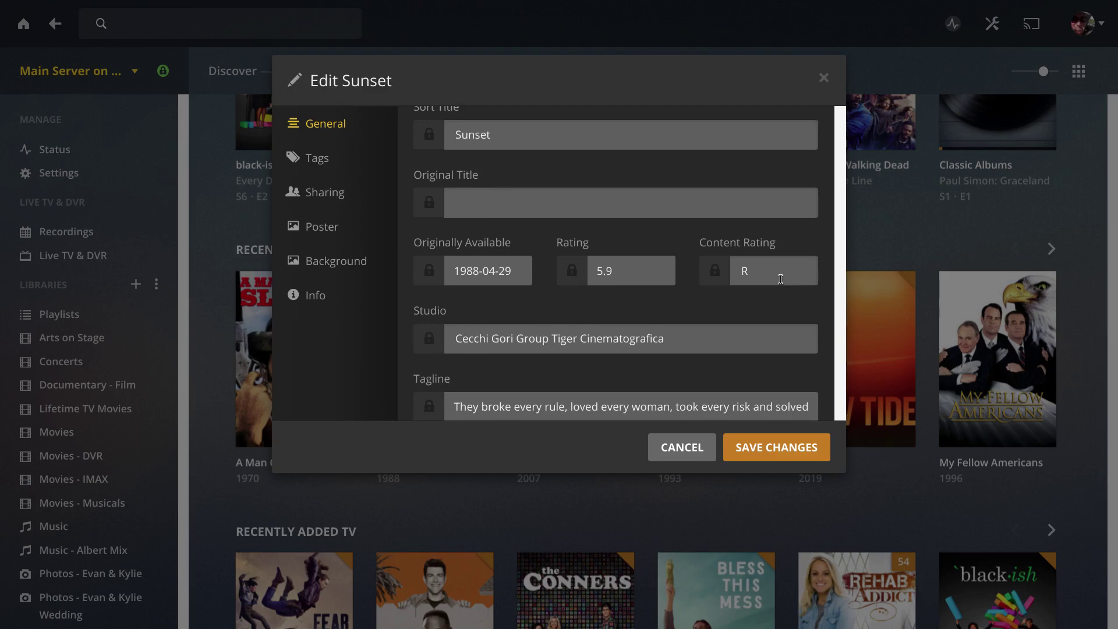
scroll(709, 306, "down", 2)
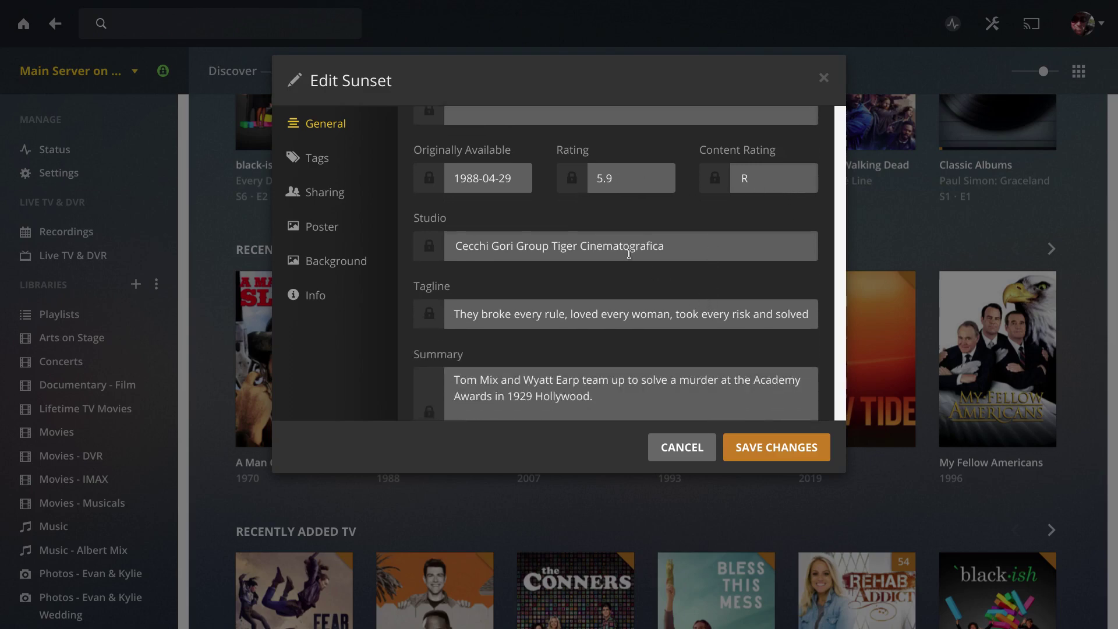
scroll(594, 288, "down", 1)
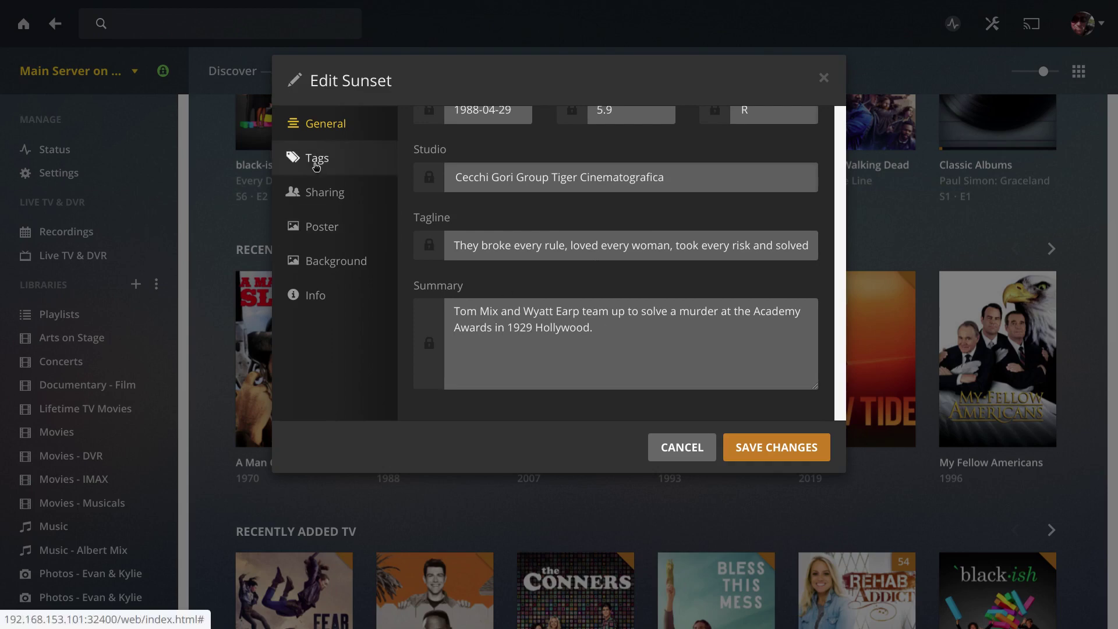
- Change Sunset's poster to the pale version with the tagline "It's all true, give or take a lie or two" and save the changes
left_click(323, 227)
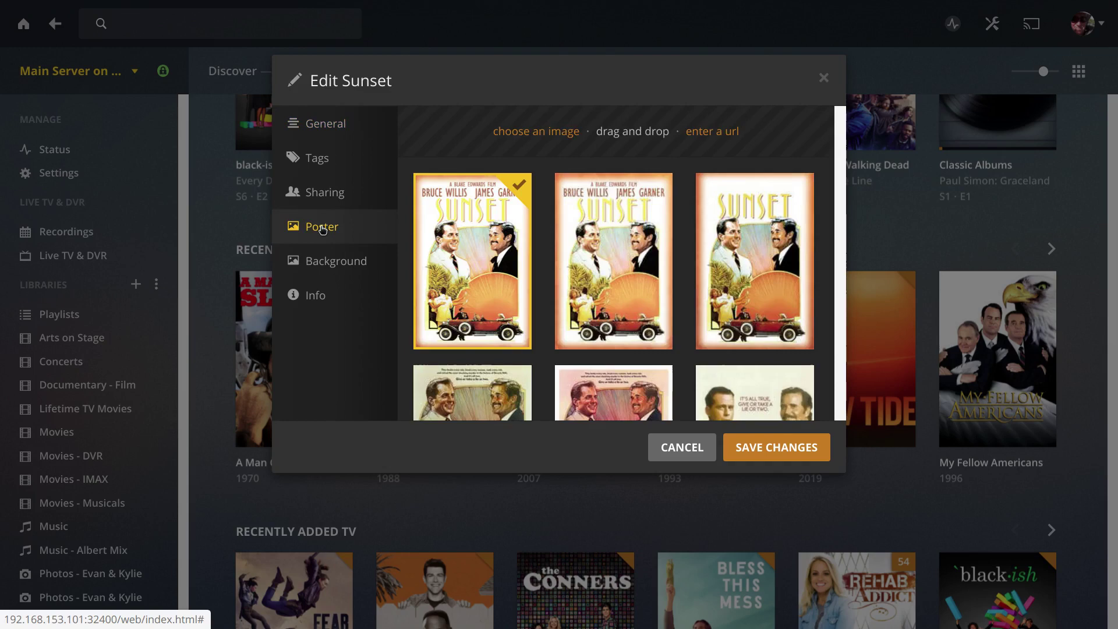
scroll(622, 287, "down", 3)
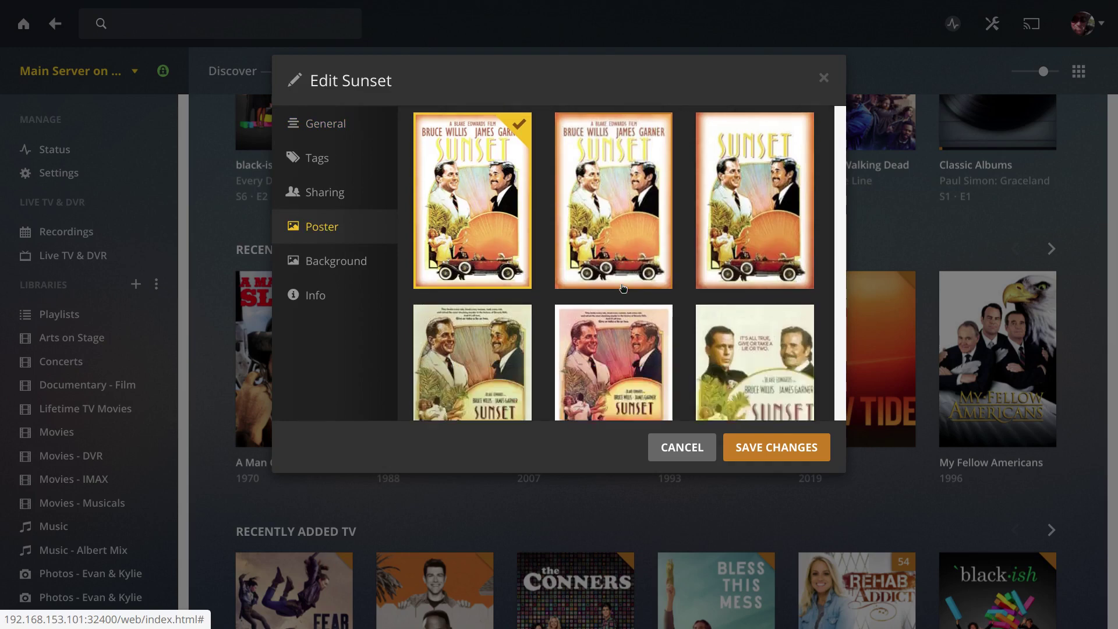
scroll(623, 287, "up", 2)
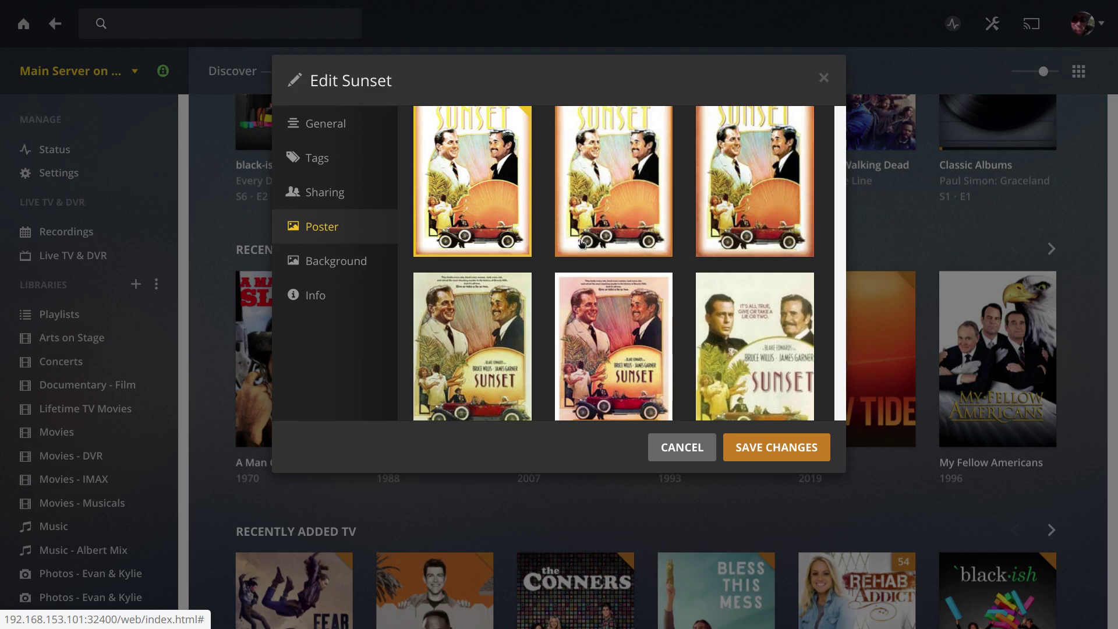
scroll(582, 245, "down", 3)
scroll(582, 247, "up", 3)
scroll(582, 251, "down", 1)
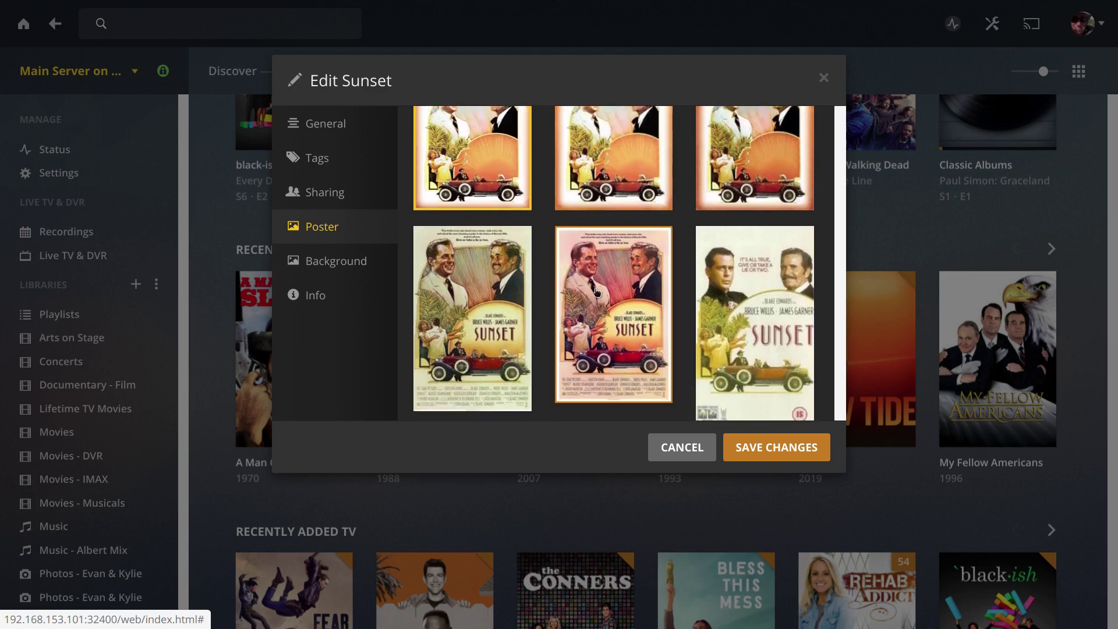
left_click(615, 305)
scroll(614, 306, "down", 2)
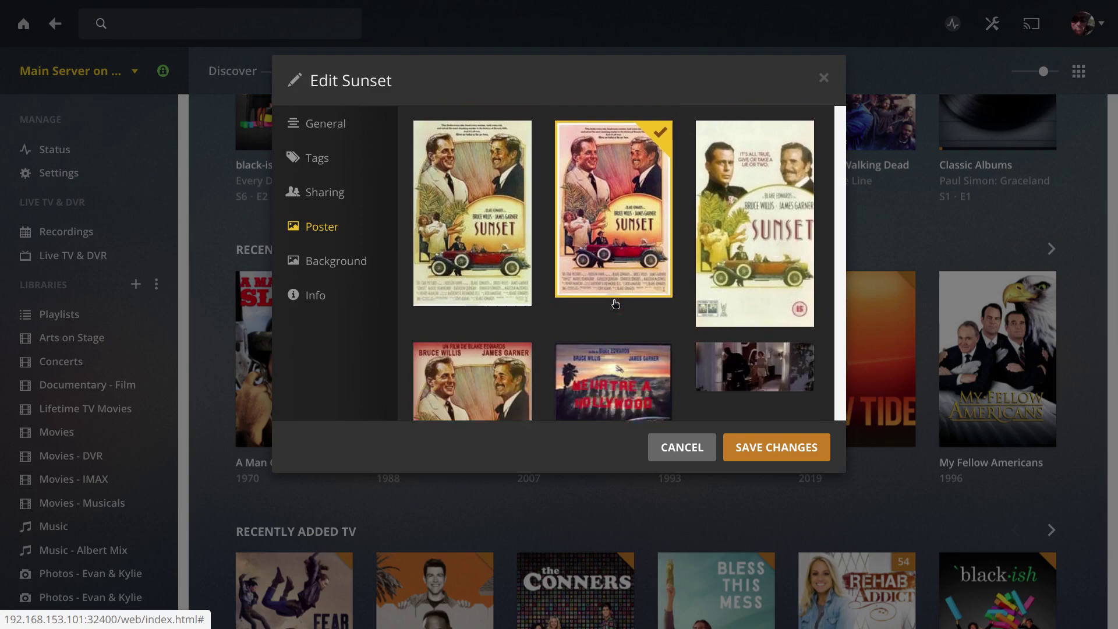
scroll(613, 297, "up", 1)
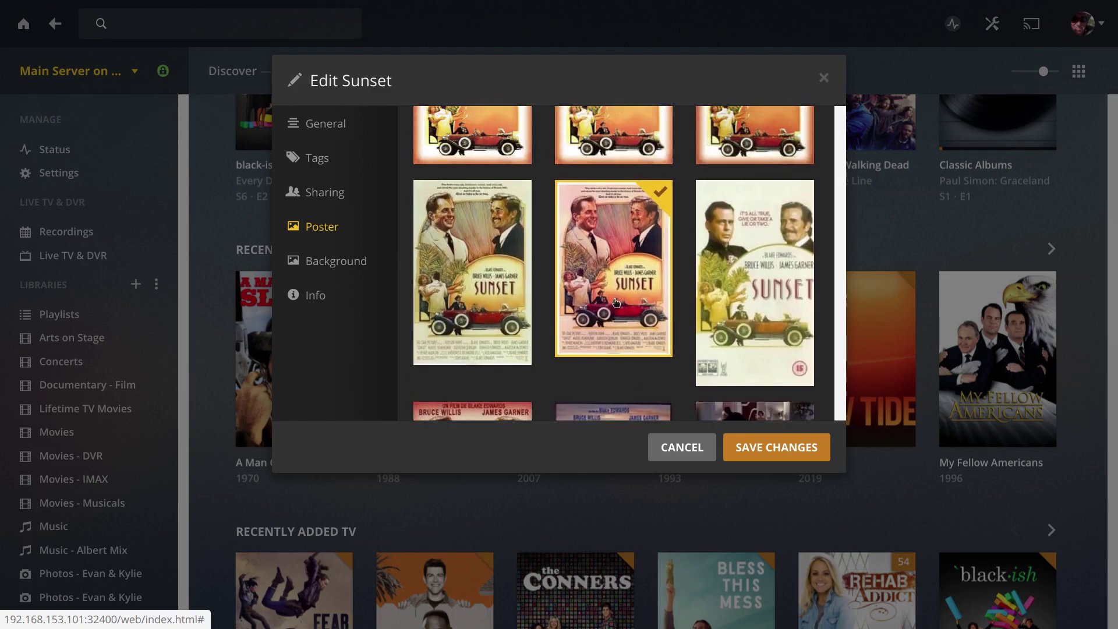
left_click(758, 295)
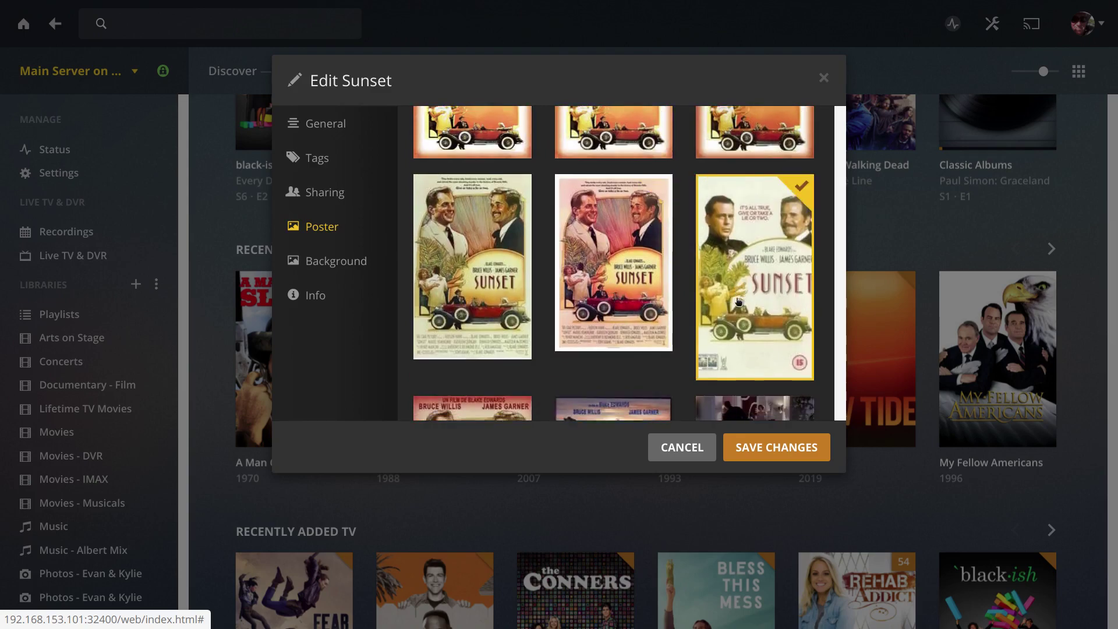
scroll(721, 344, "down", 3)
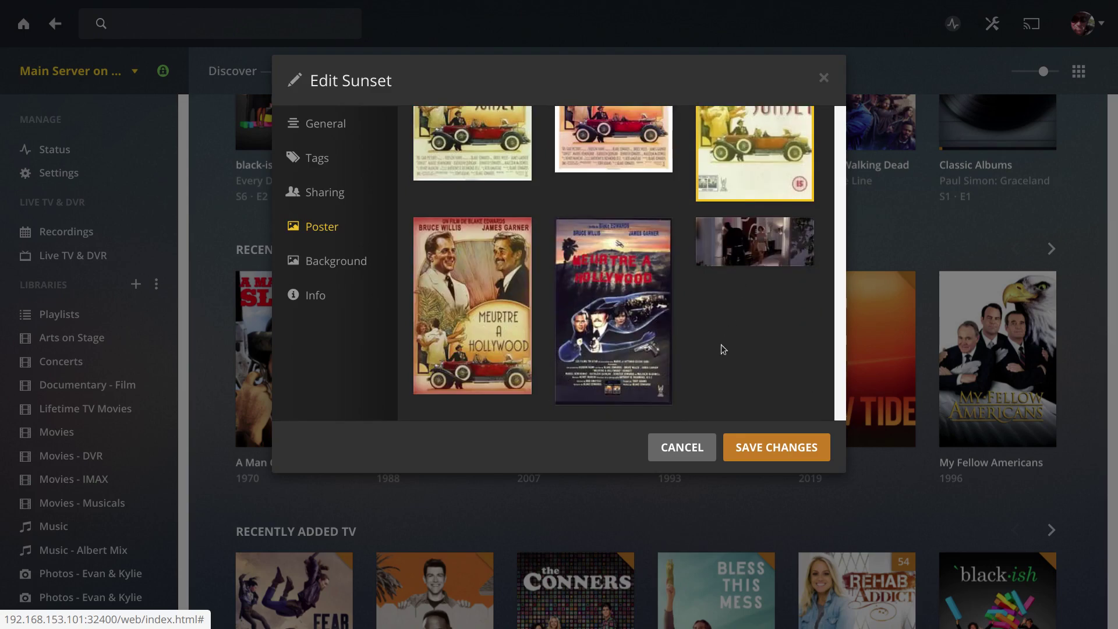
left_click(760, 447)
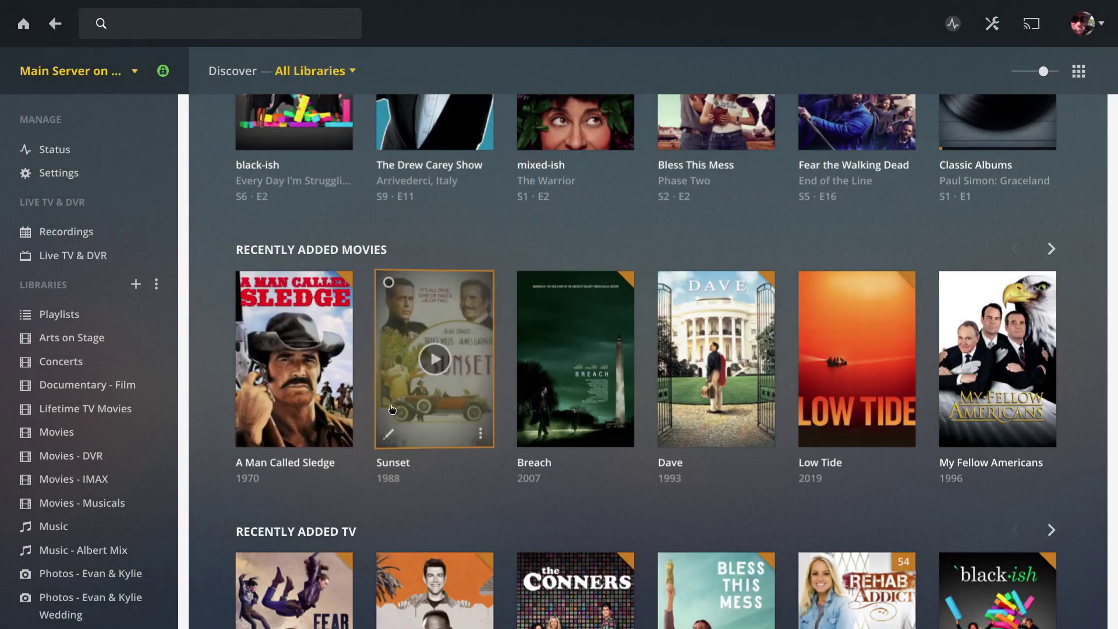
- Check Sunset's background images, add the movie to the Thriller and Wild West collections, and save the changes
left_click(385, 433)
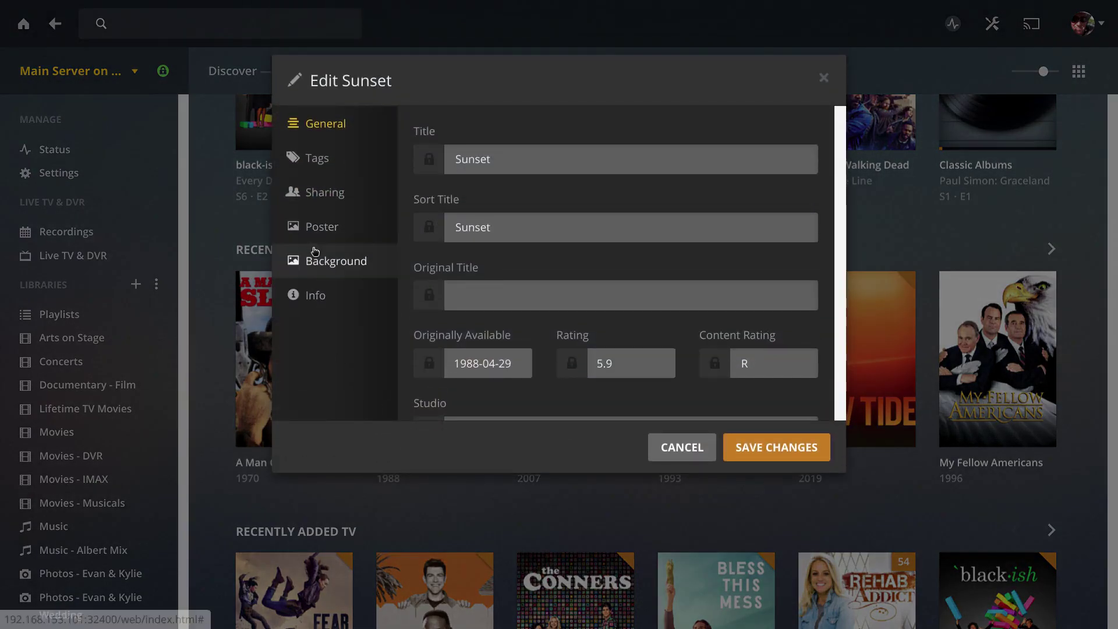
left_click(320, 260)
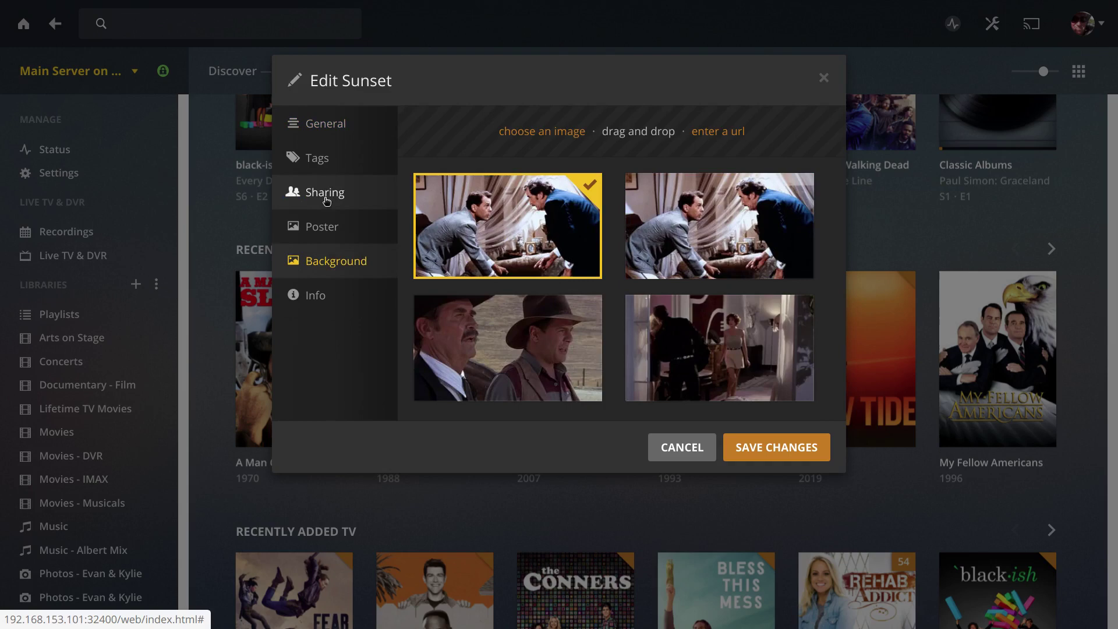
left_click(321, 162)
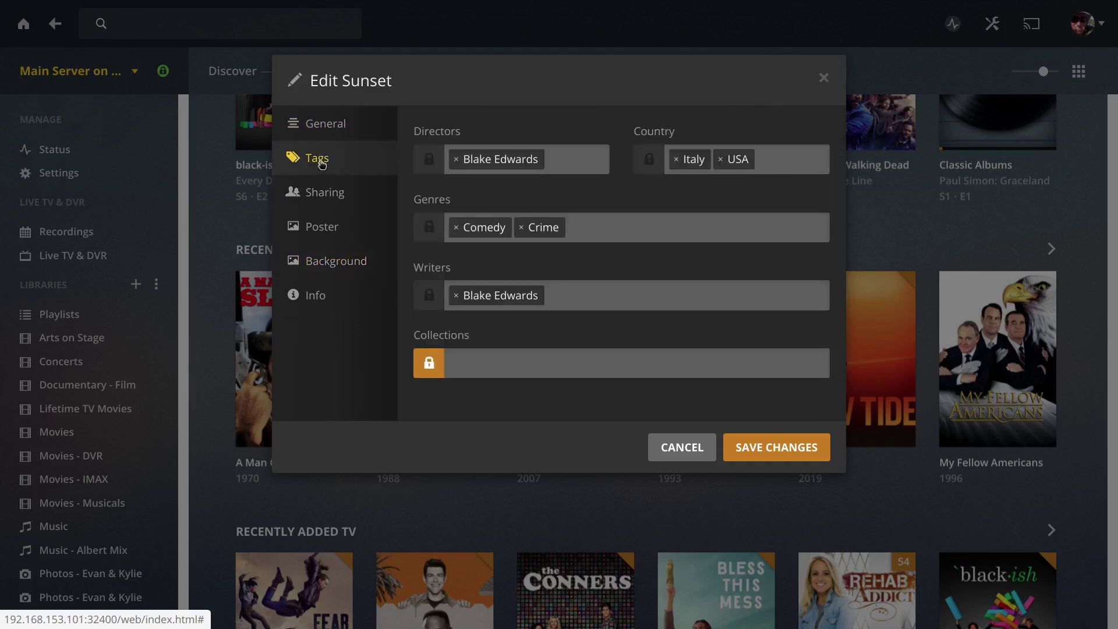
left_click(511, 367)
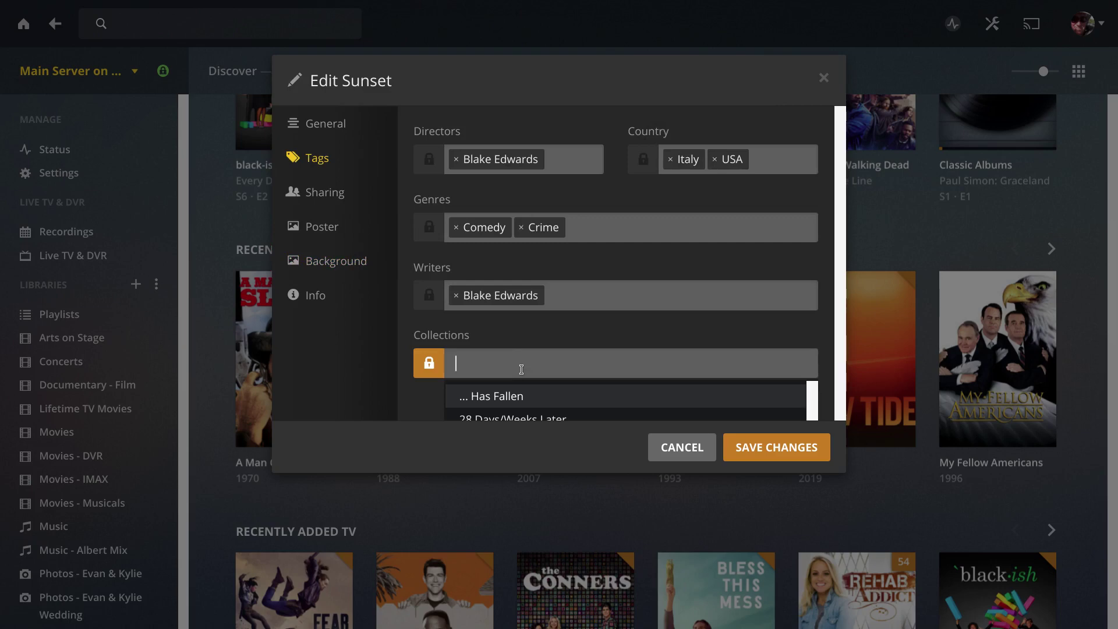
type("thrill")
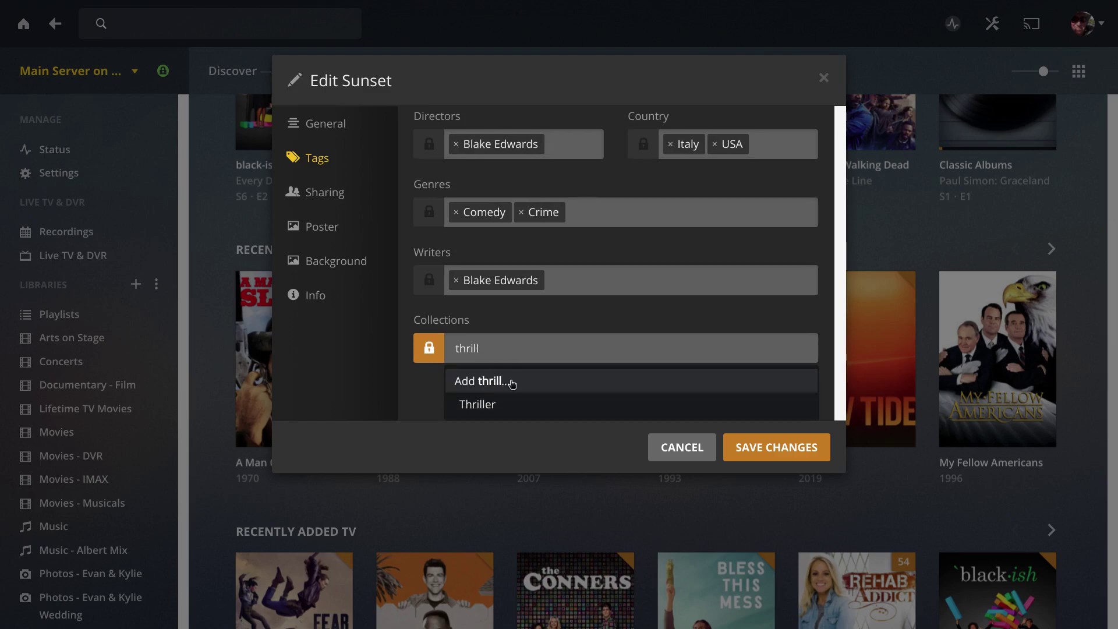
left_click(507, 404)
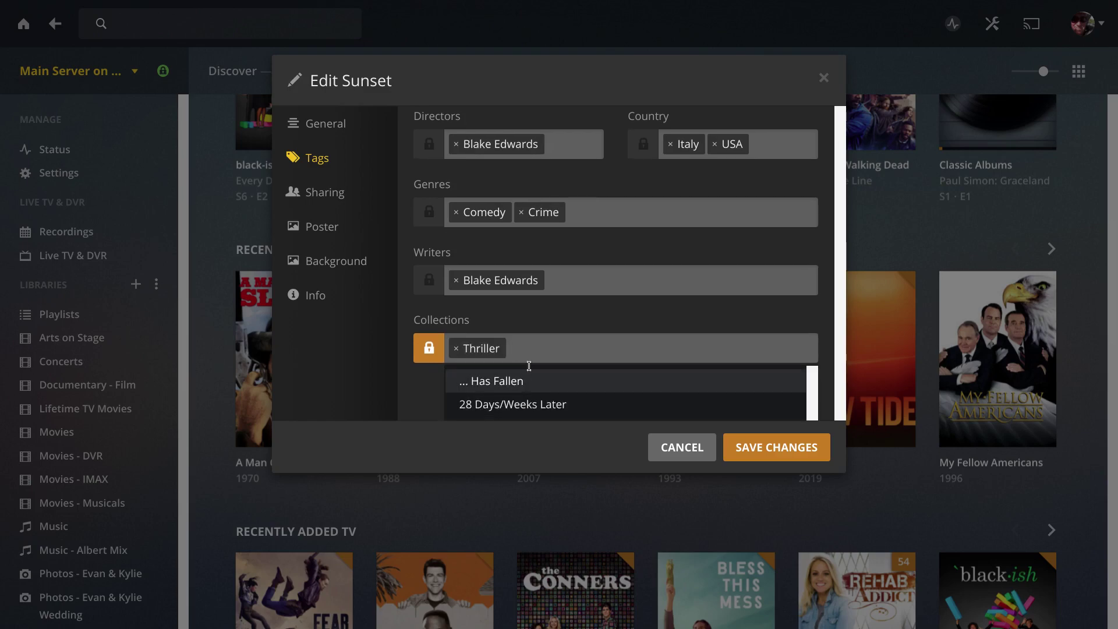
type("wild")
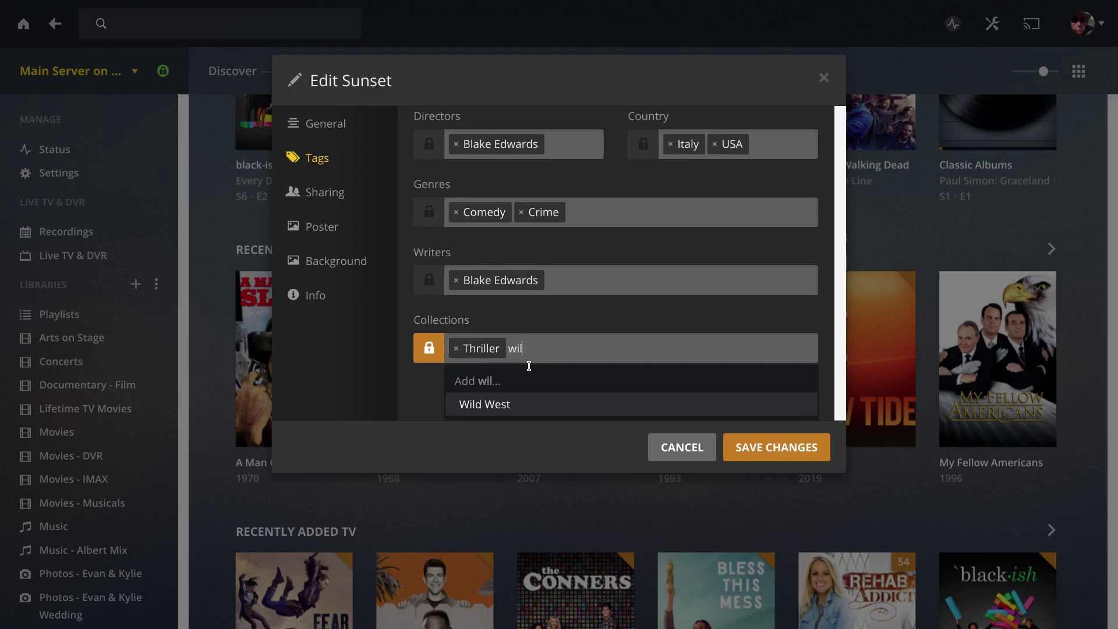
left_click(499, 405)
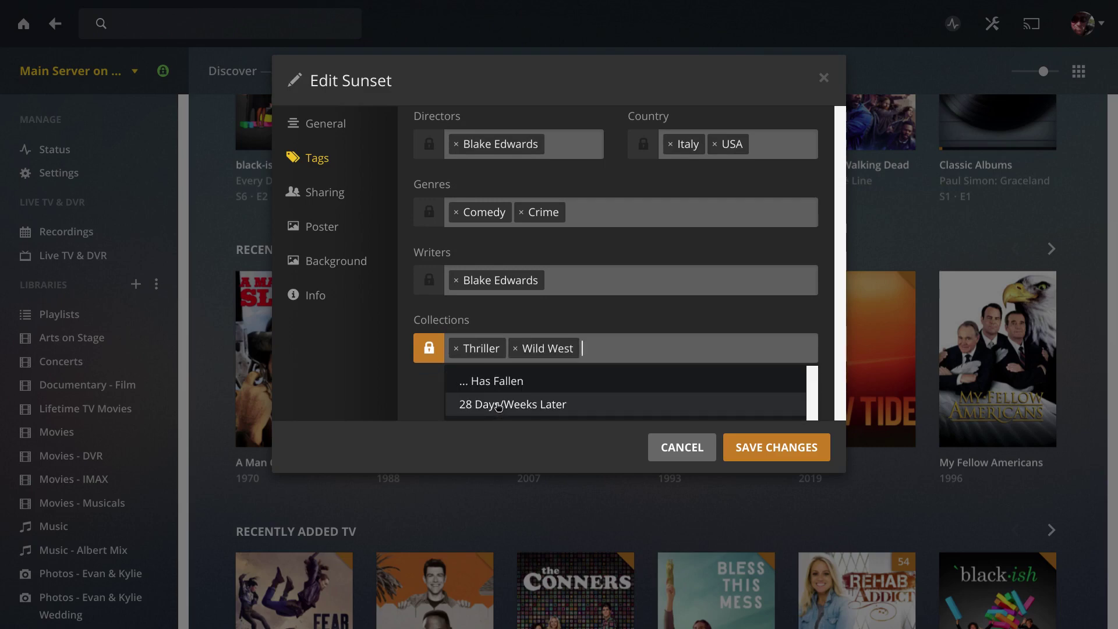
left_click(778, 448)
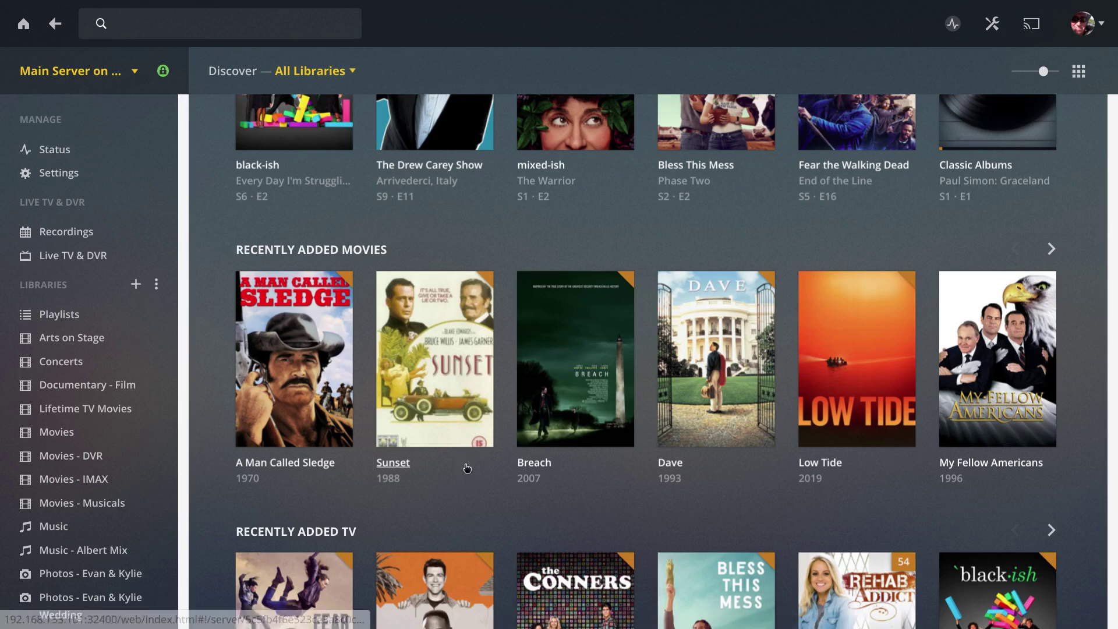
- Review Sunset's poster choices and general details in the movie editor and close it without saving
mouse_move(437, 412)
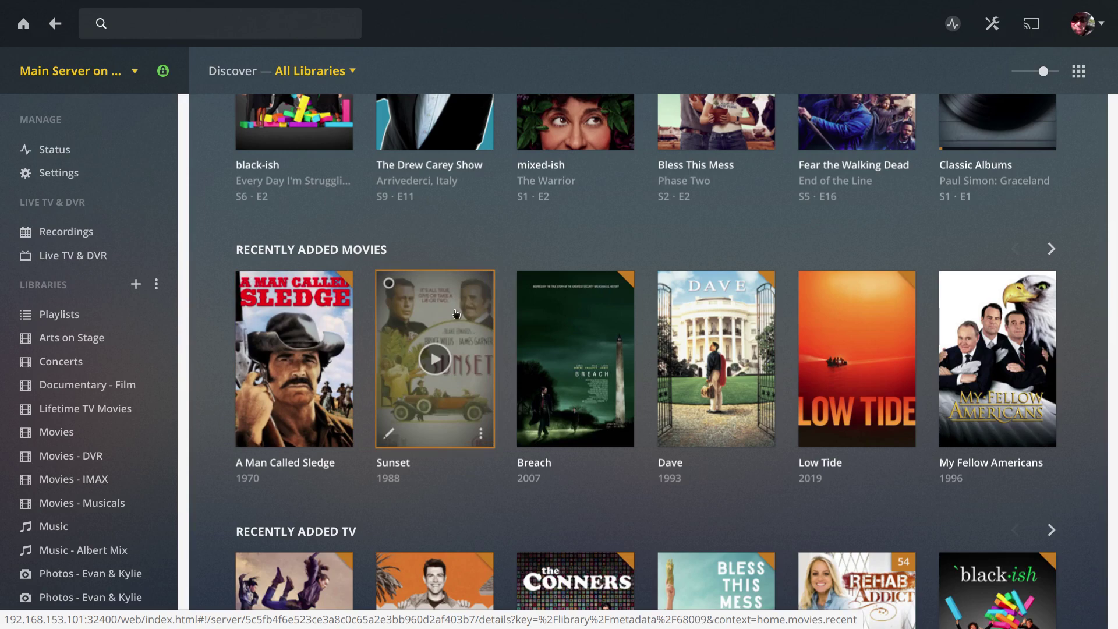
left_click(390, 433)
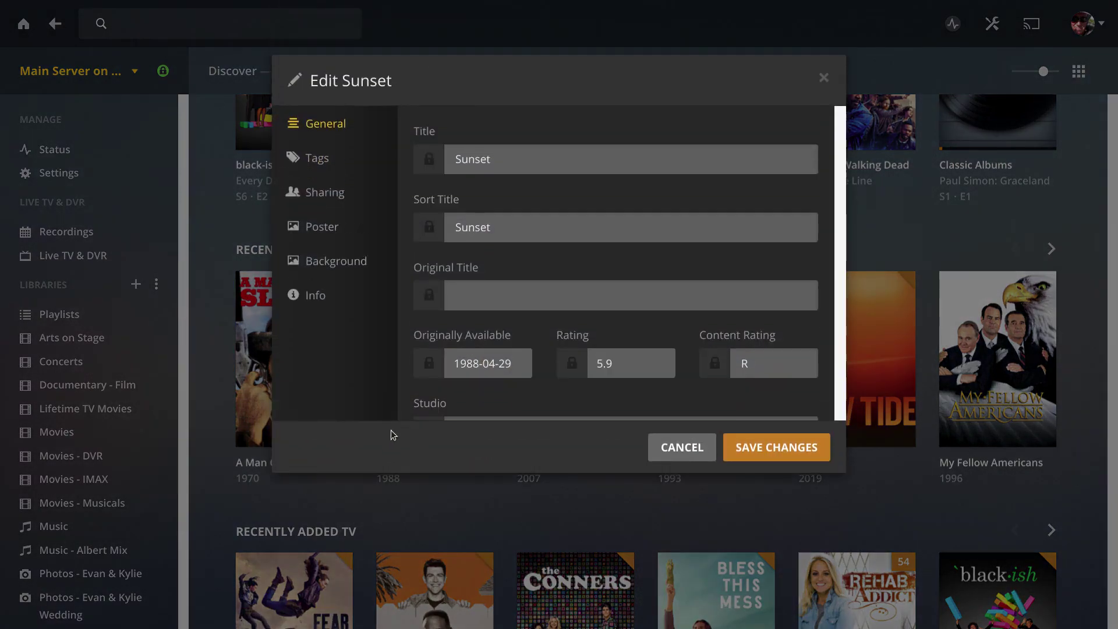
left_click(335, 229)
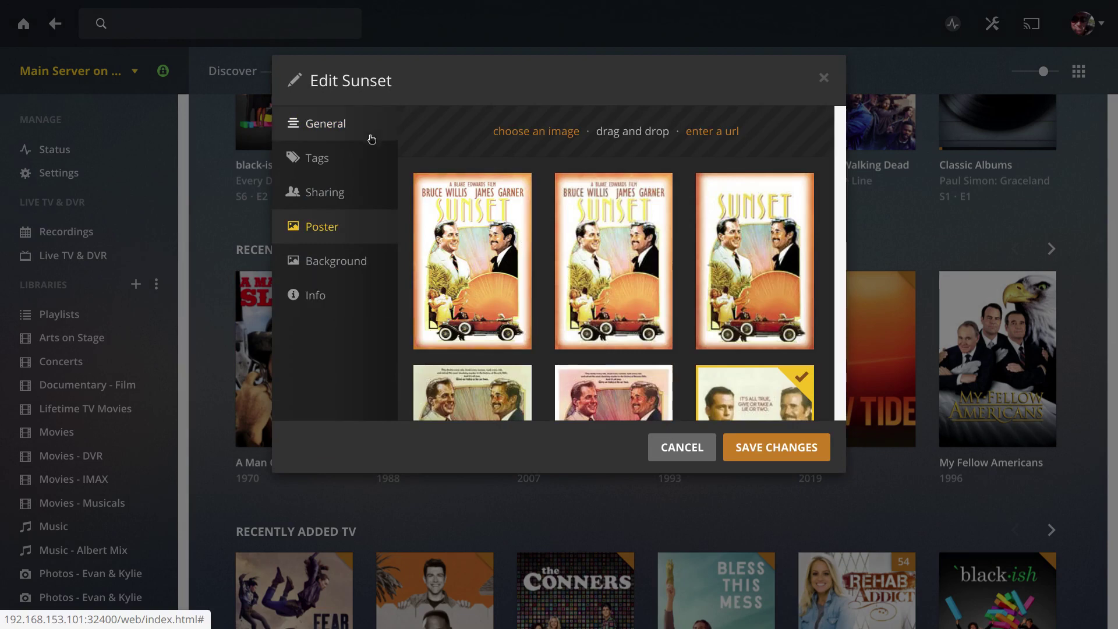
left_click(333, 129)
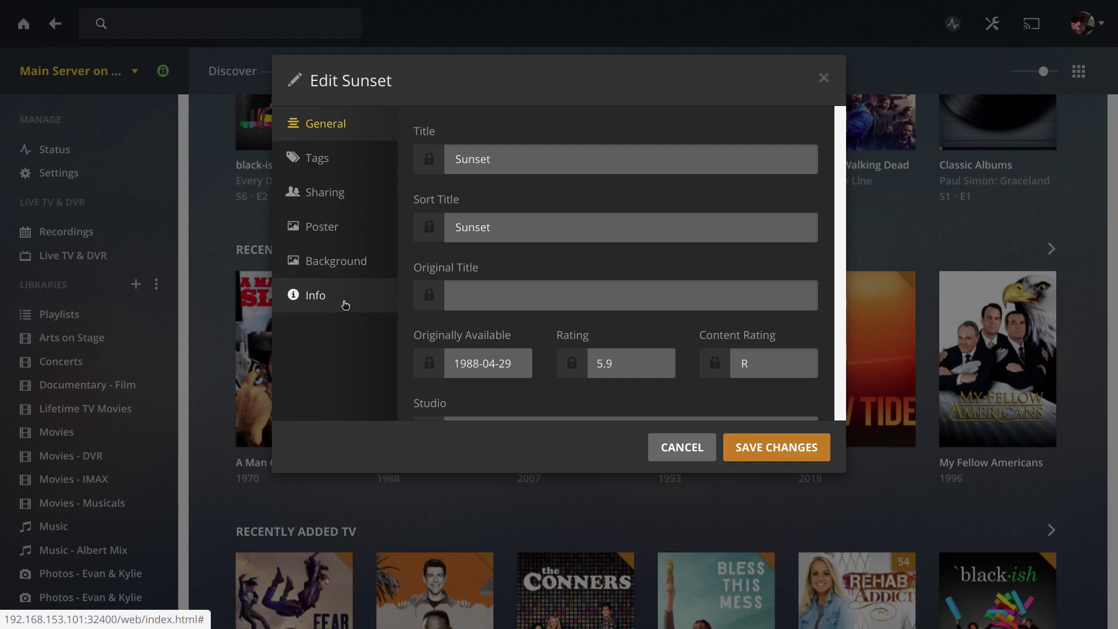
left_click(672, 445)
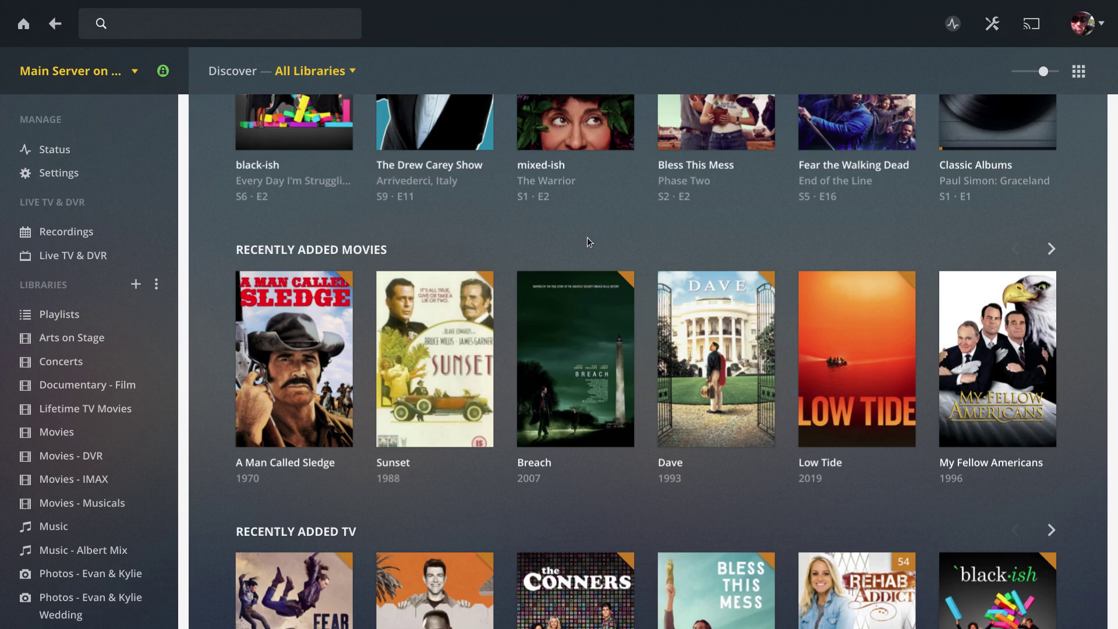
mouse_move(280, 421)
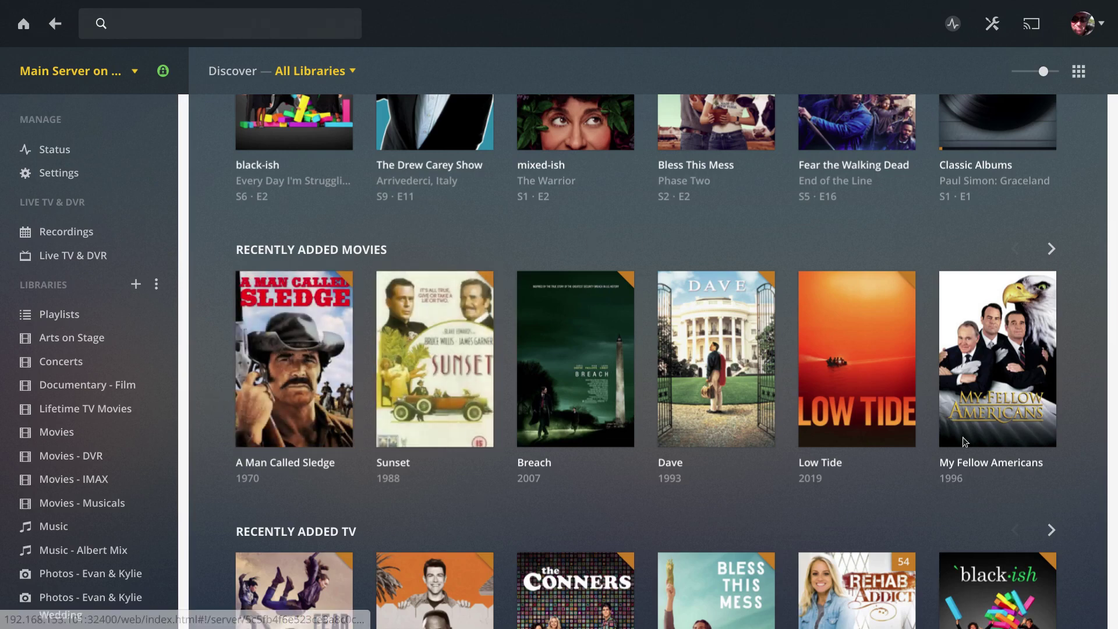